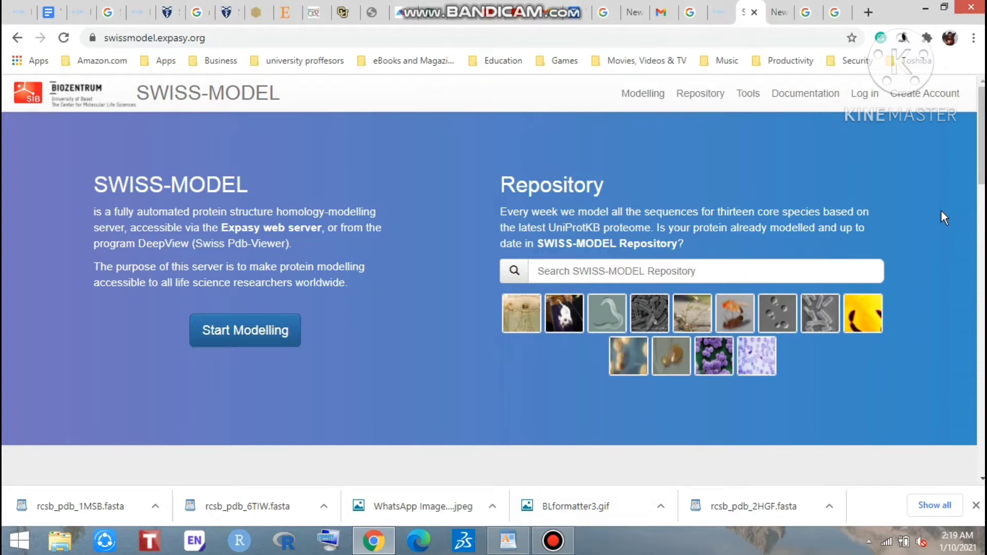
- Bring the rcsb_pdb_1MSB sequence file back up in WordPad
click(508, 540)
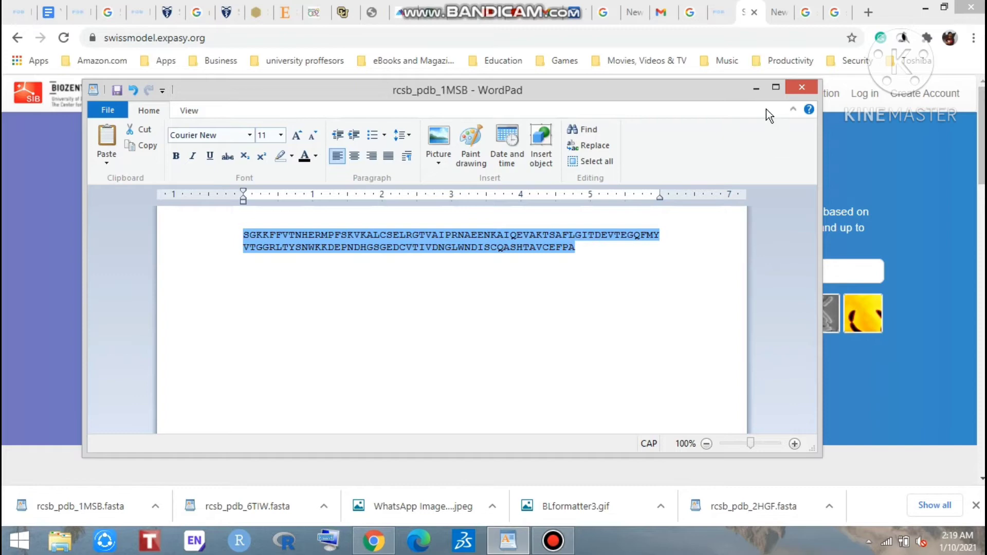
- Minimize WordPad and search Google for SWISSMODEL in a new browser tab
click(755, 89)
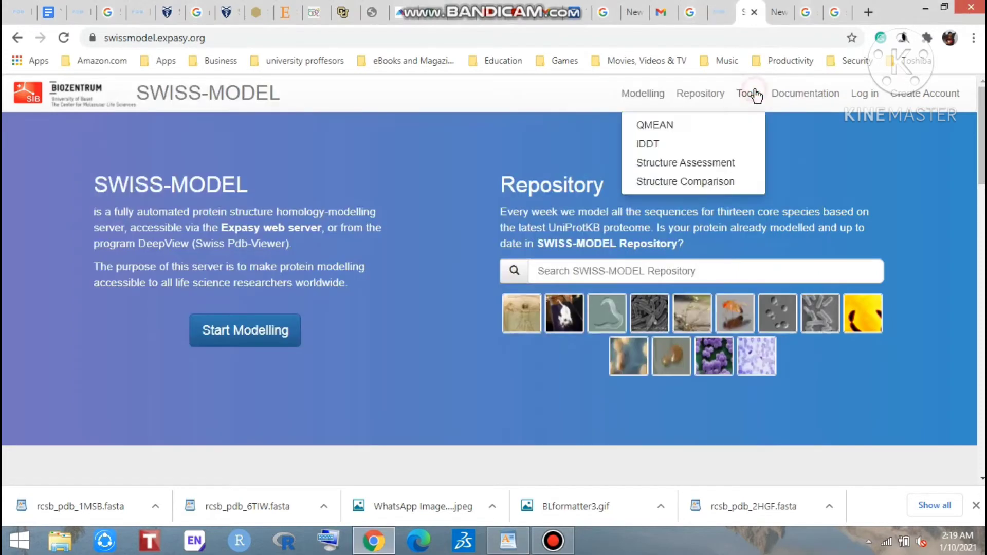
click(865, 12)
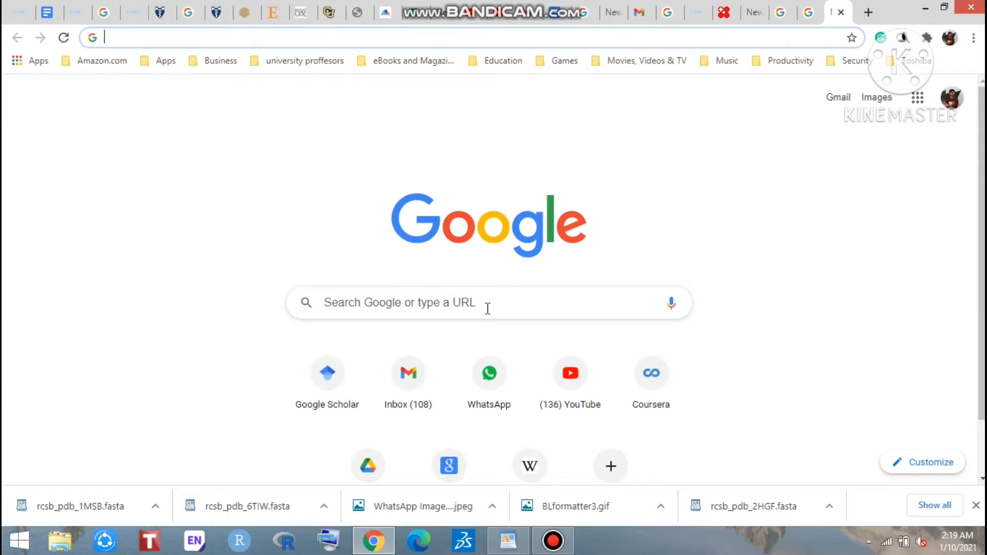
click(455, 303)
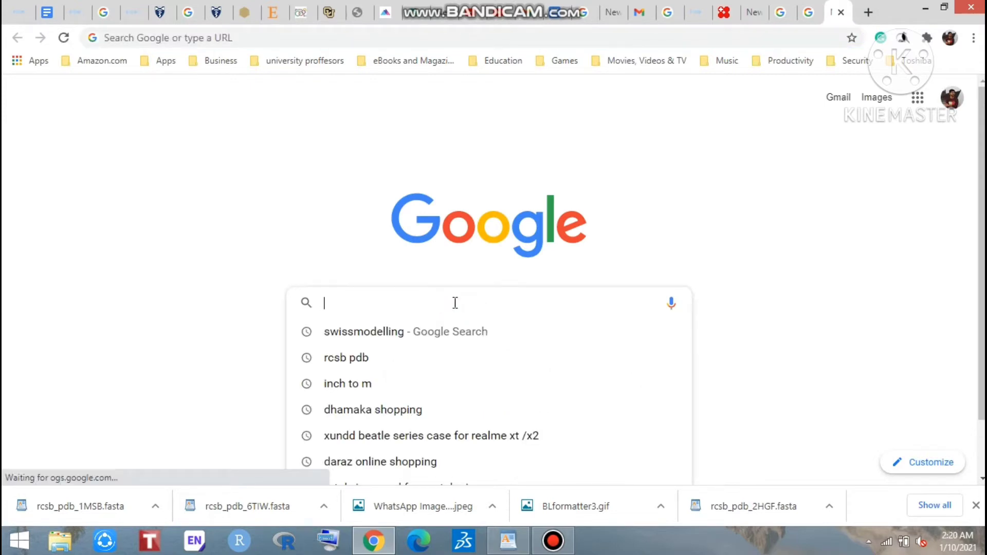
text(SWISS)
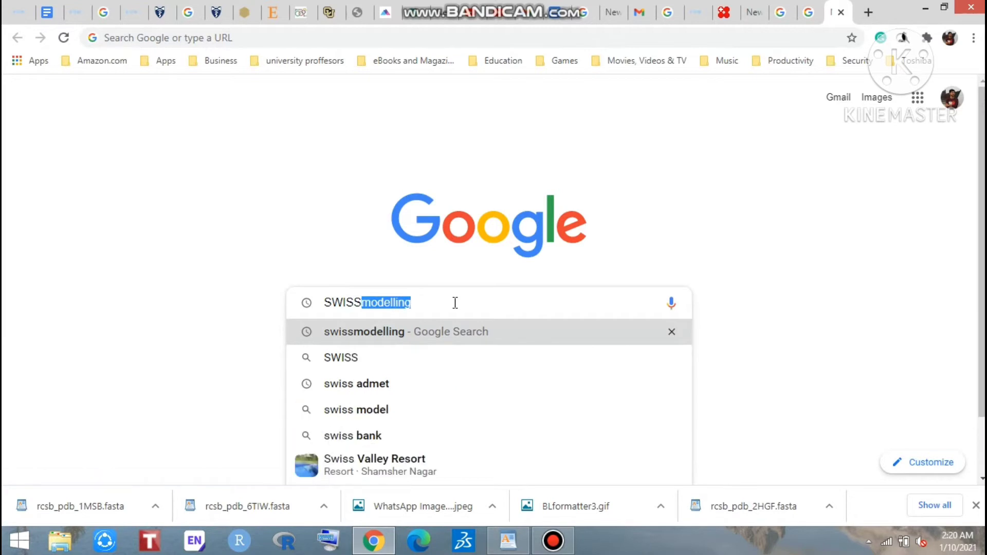
text(MODEL)
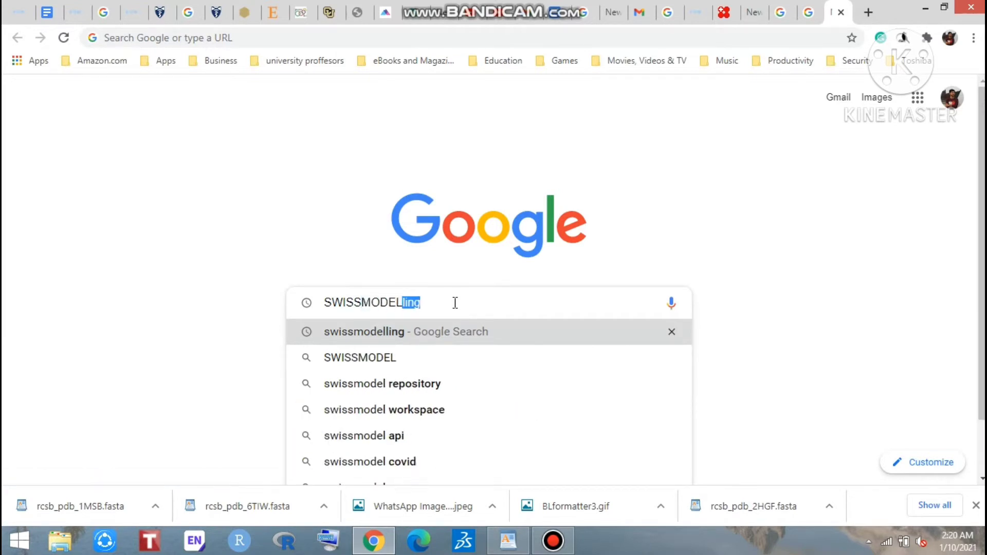
key(Return)
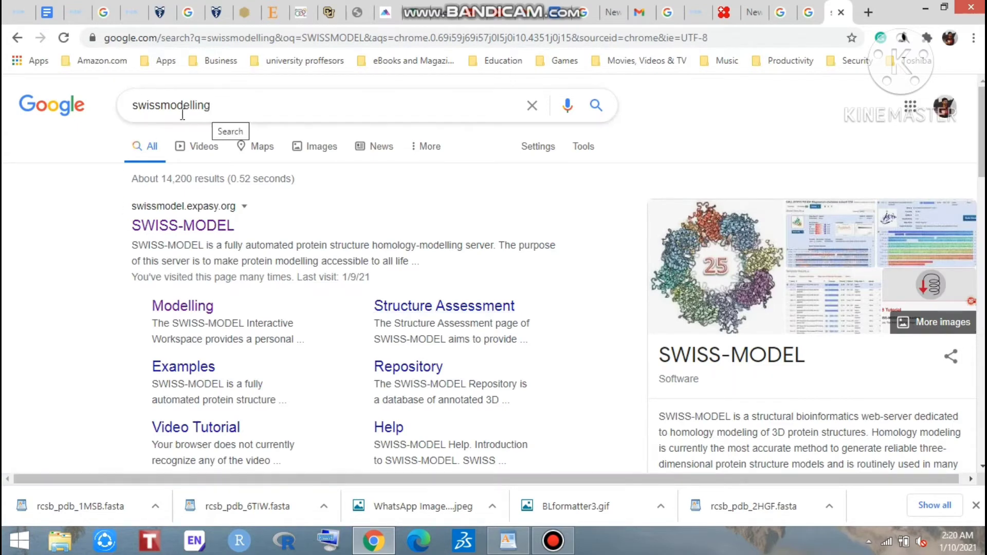
click(218, 107)
click(218, 106)
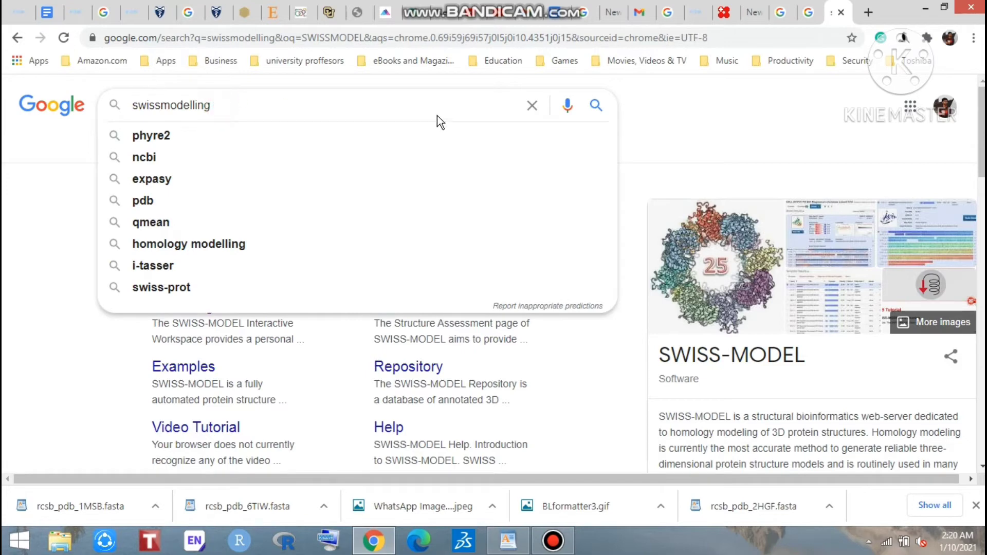
click(567, 369)
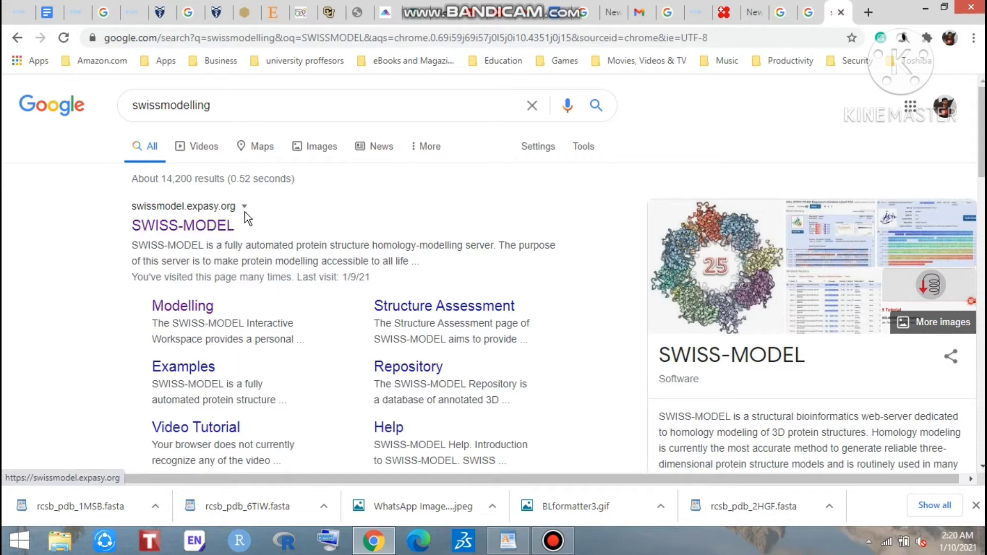
- Open the swissmodel.expasy.org result and choose Start Modelling
click(194, 229)
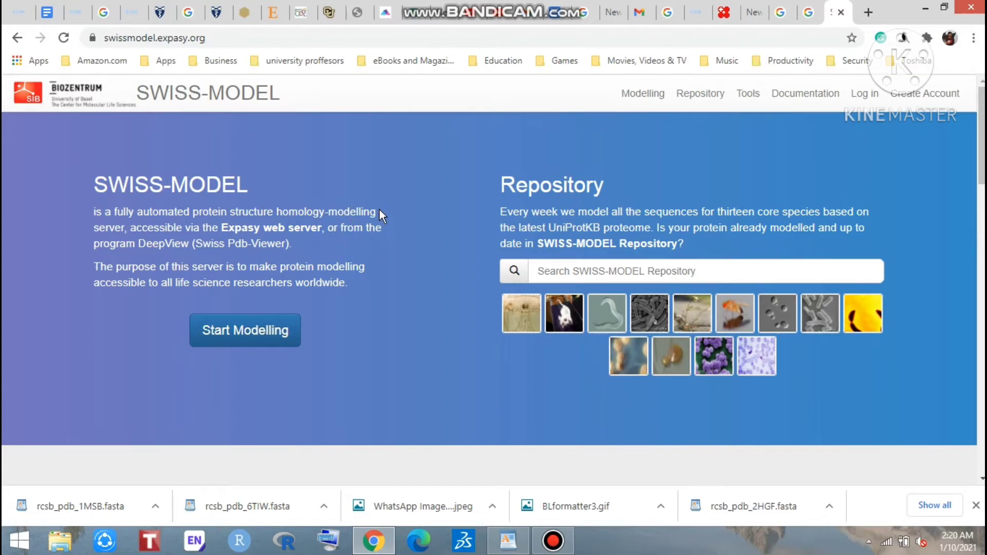
click(252, 341)
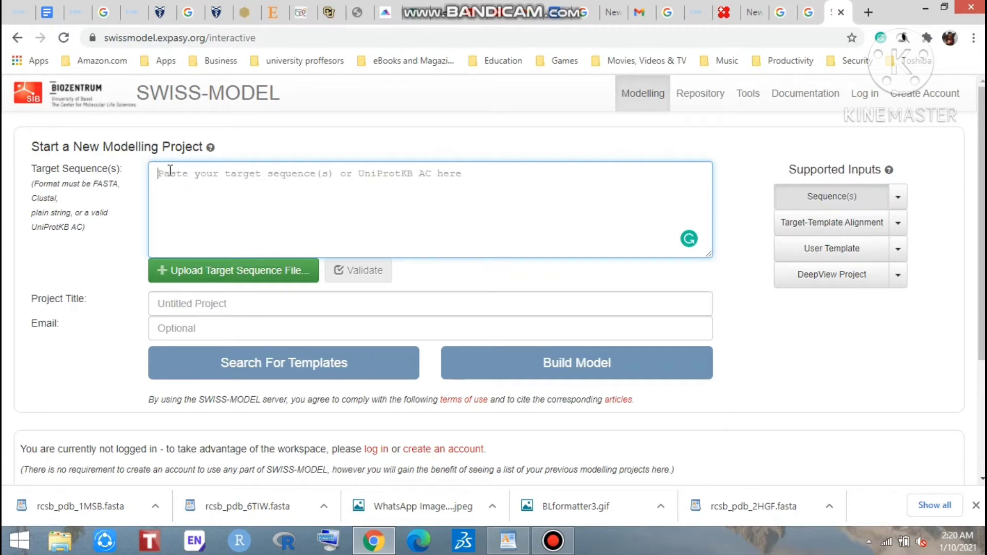
- Copy the 1MSB sequence from WordPad and paste it into the Target Sequence box
right_click(170, 189)
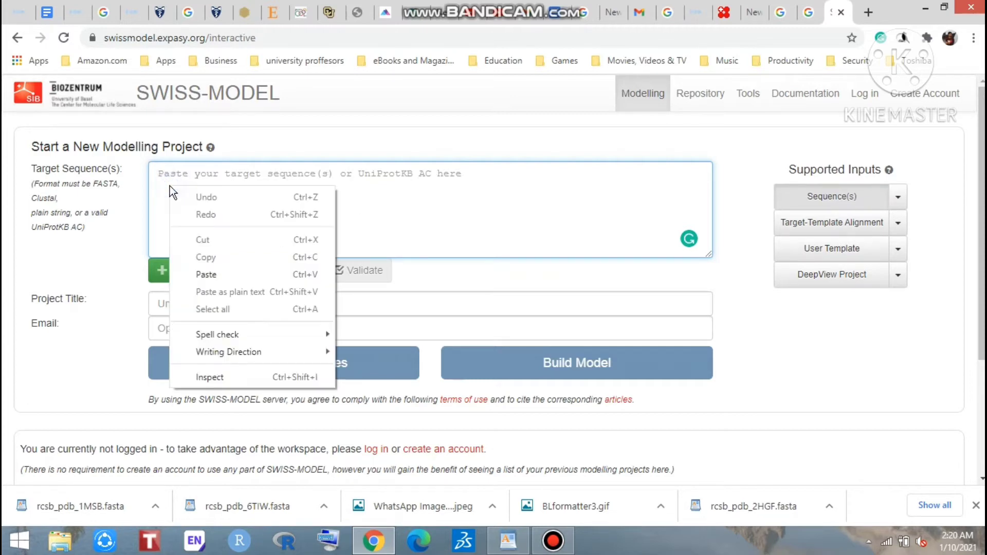
click(393, 205)
click(507, 540)
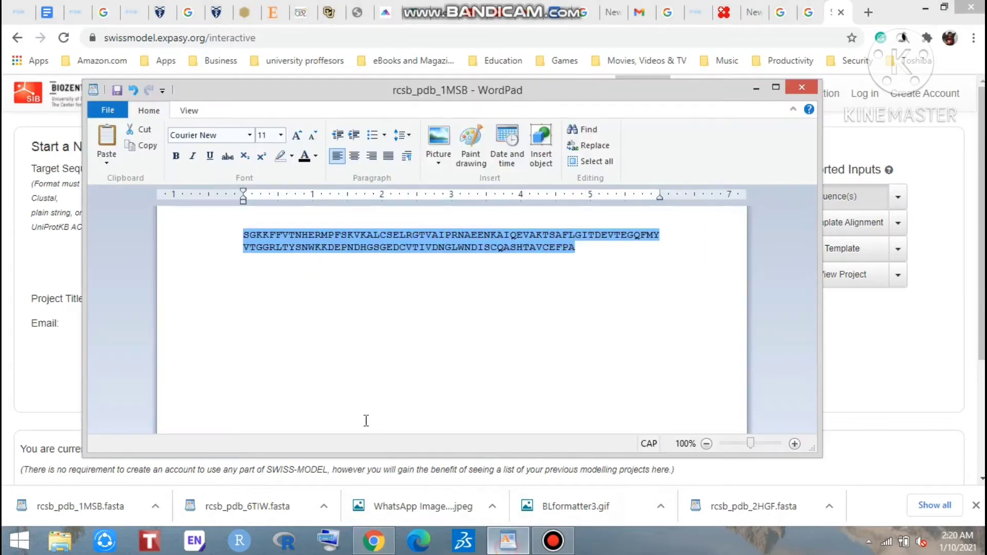
right_click(369, 242)
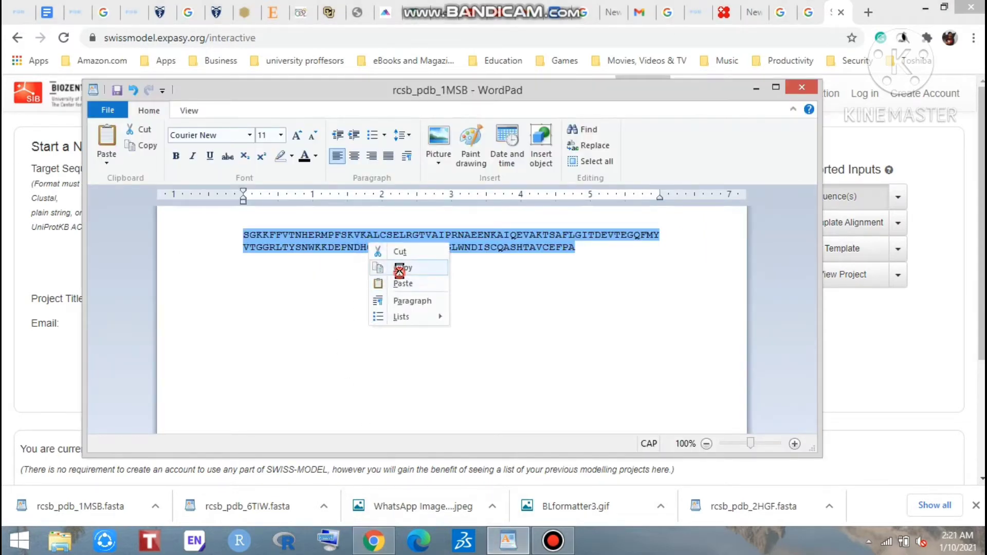
click(402, 267)
click(802, 465)
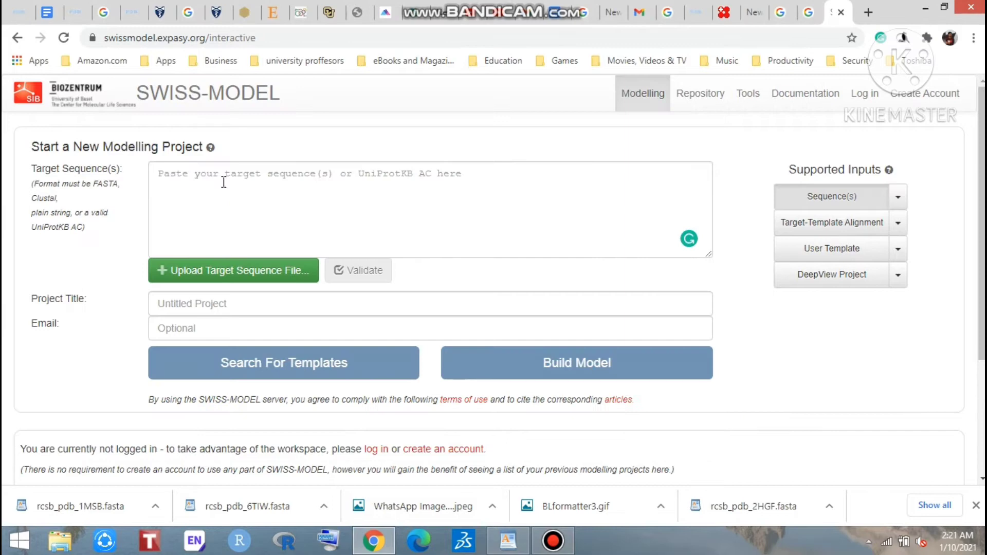
right_click(165, 190)
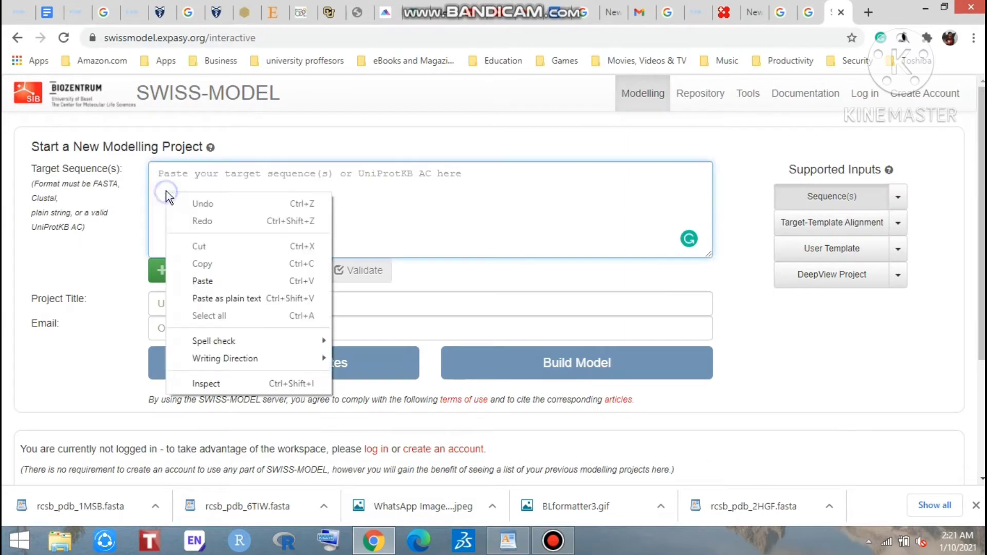
click(205, 281)
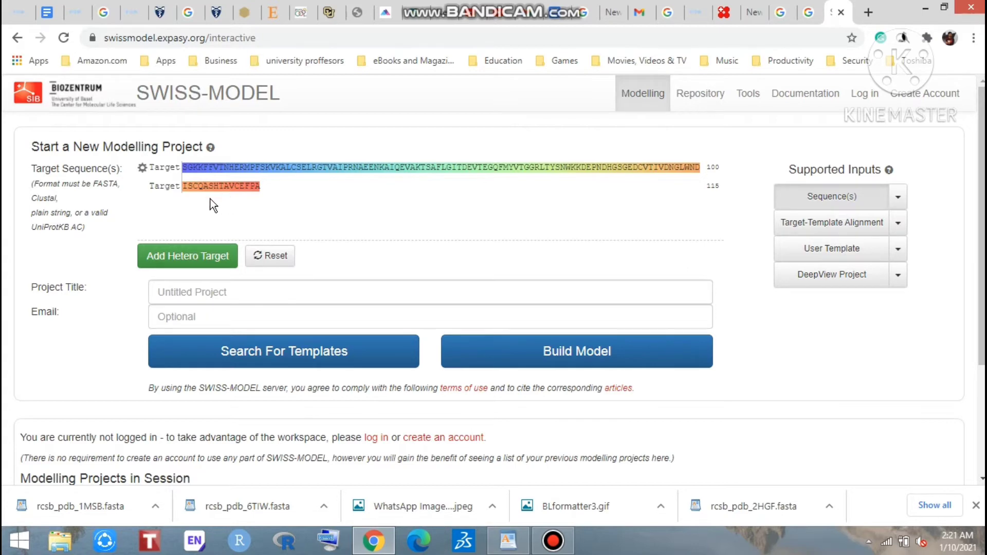
click(162, 291)
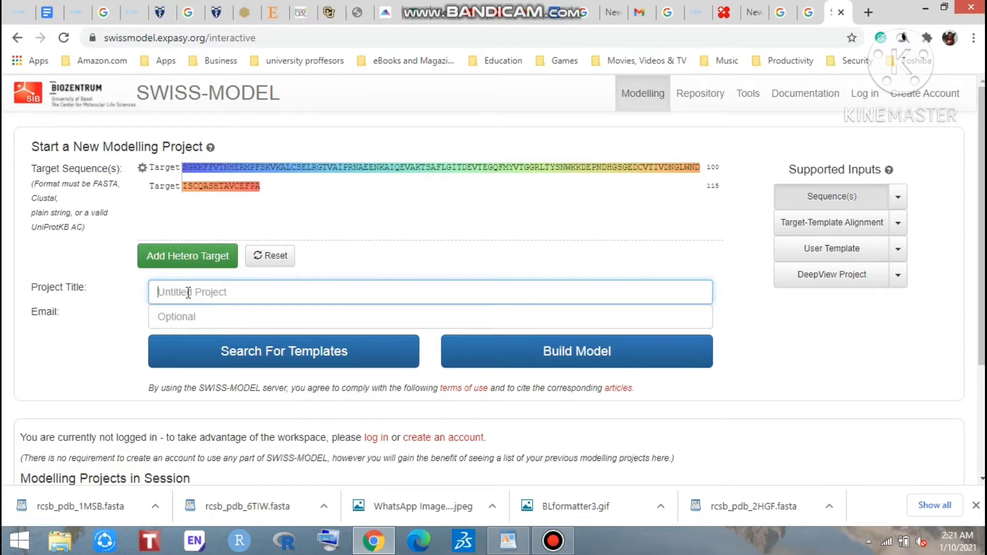
click(207, 315)
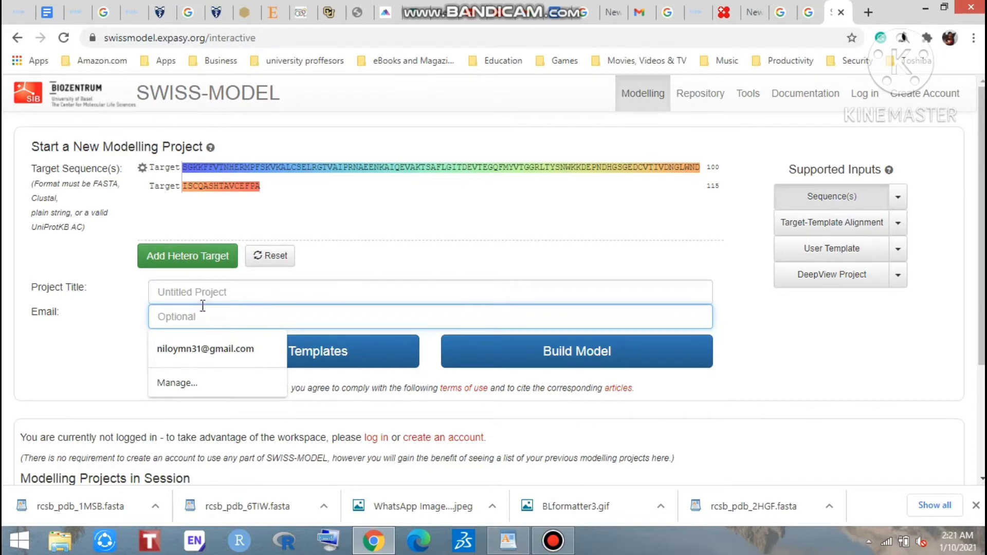
click(209, 292)
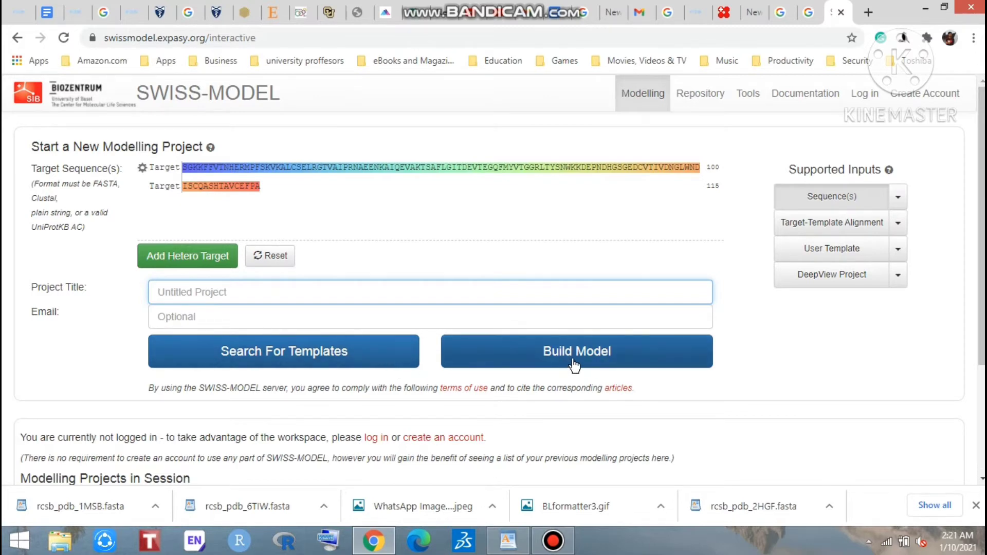
- Run Search For Templates on the 115-residue target sequence
click(263, 353)
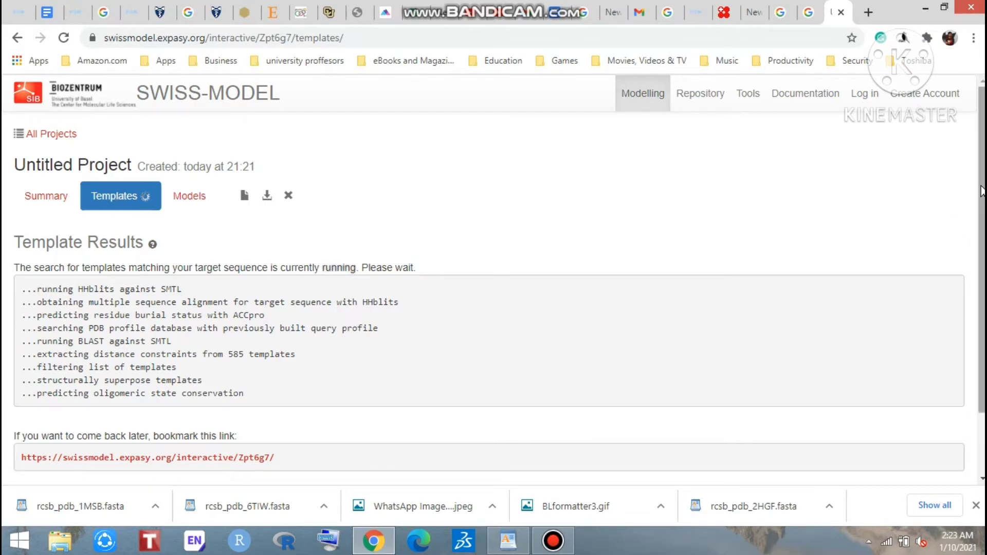
- Scroll through the 20 template results, including 1kwy.1.C, and back to the top
scroll(977, 190, down, 1)
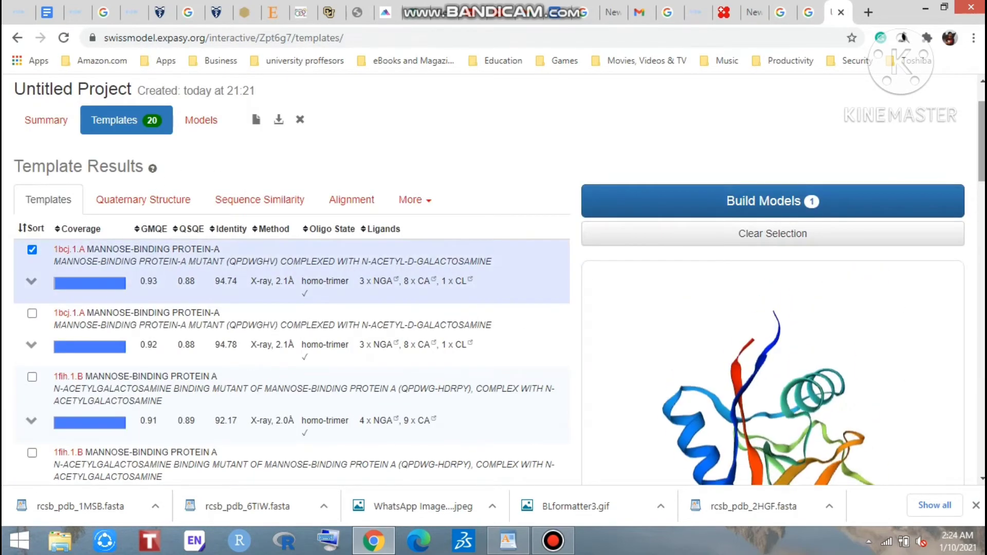
scroll(974, 191, down, 3)
scroll(292, 280, down, 10)
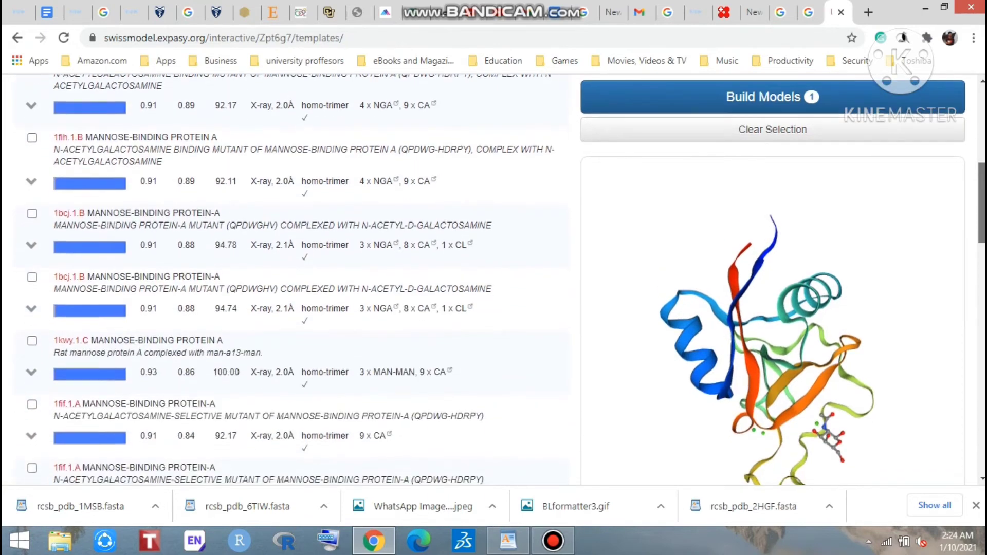
scroll(292, 280, down, 12)
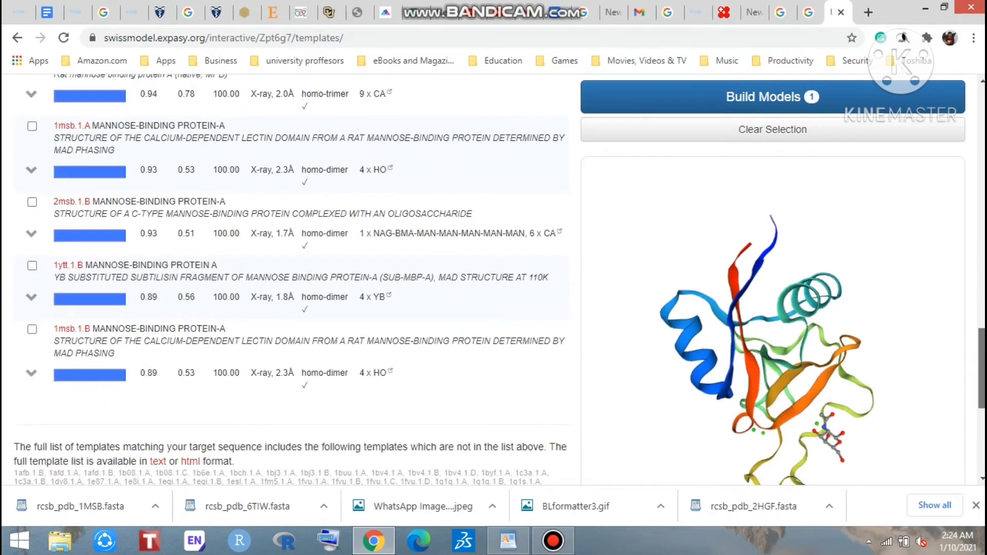
scroll(292, 280, up, 12)
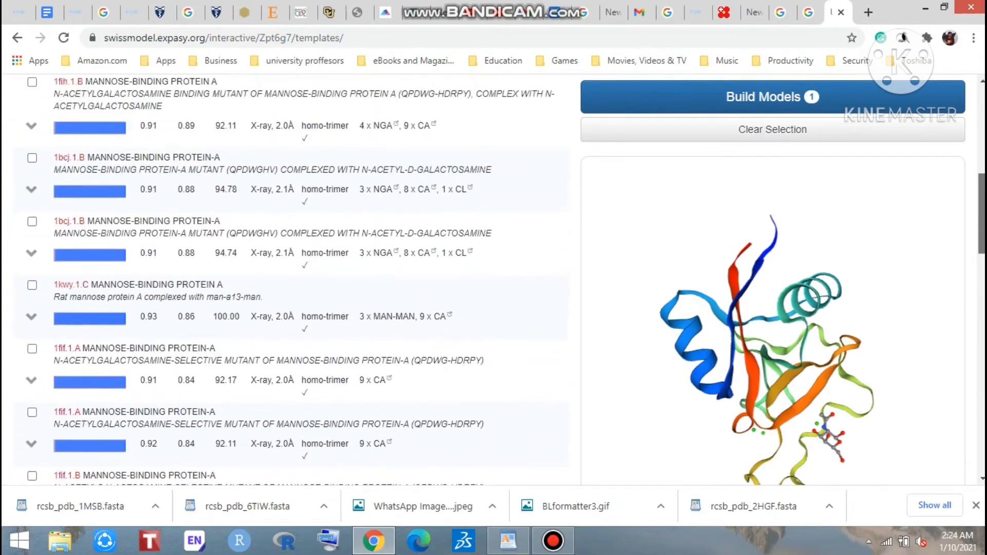
scroll(292, 280, up, 7)
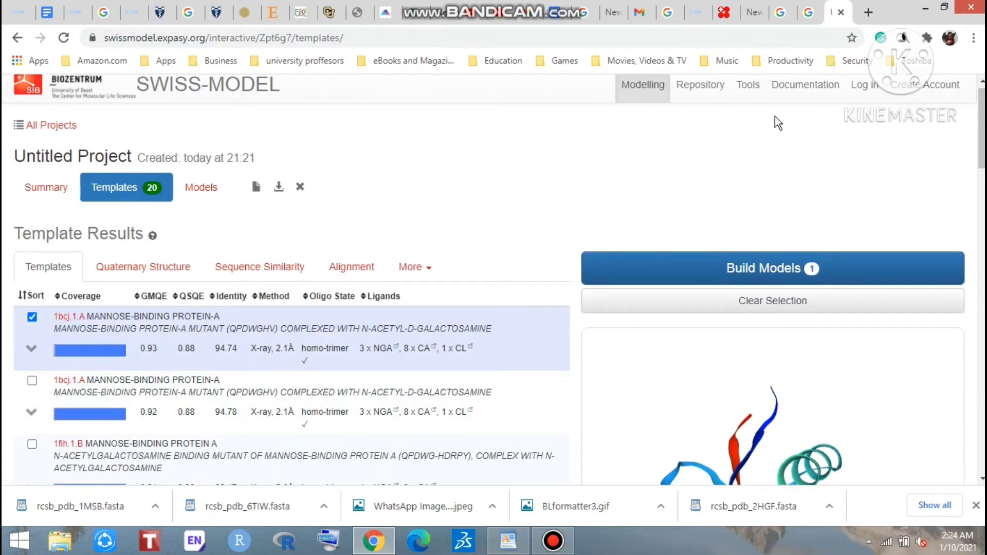
- Make the second 1bcj.1.A row (GMQE 0.92) the only selected template, unticking the top hit
drag(979, 138, 978, 159)
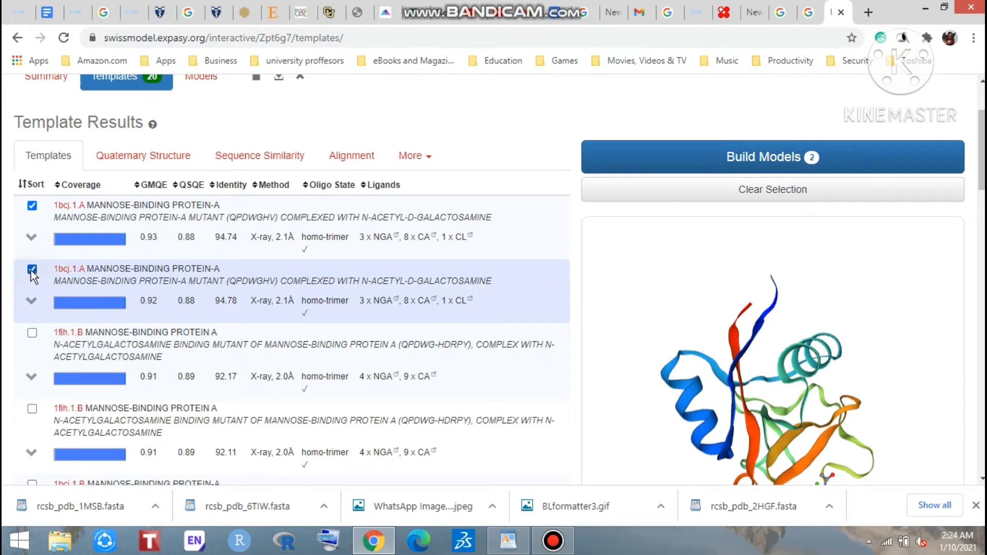
click(32, 206)
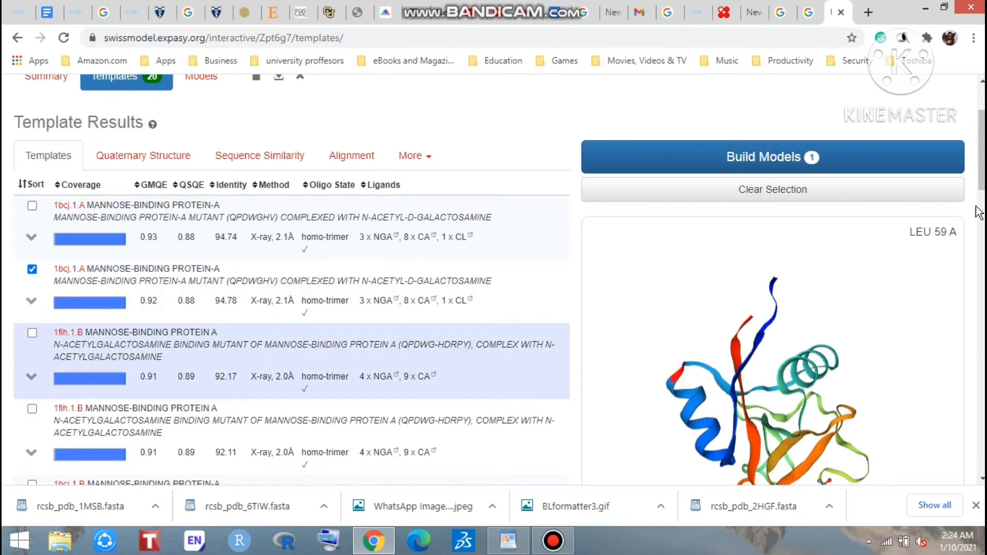
scroll(489, 280, down, 3)
scroll(489, 280, up, 5)
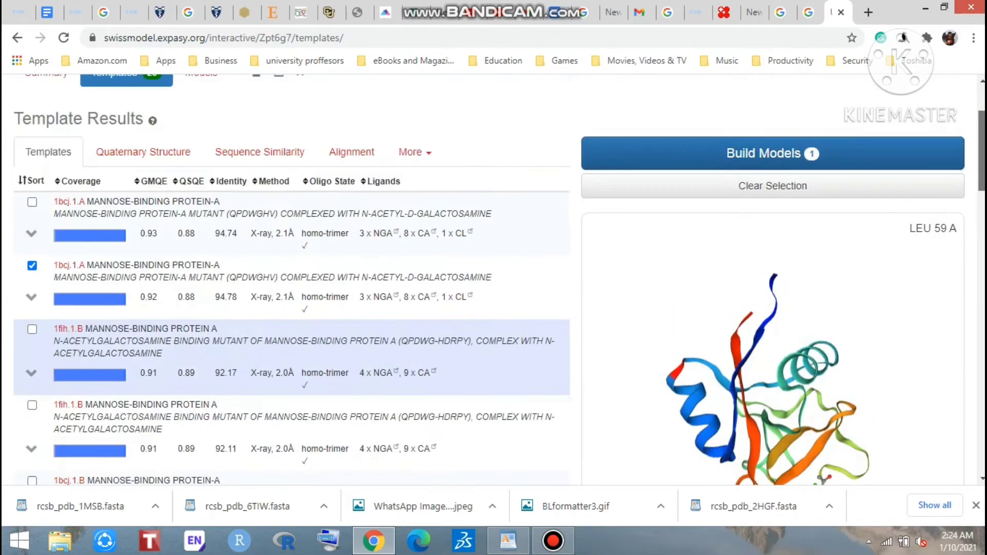
scroll(178, 337, down, 3)
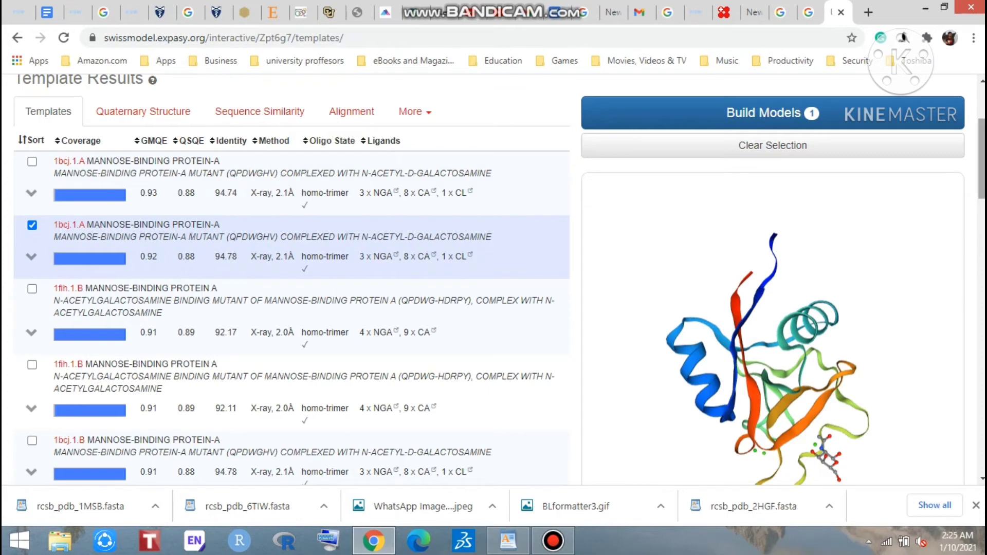
scroll(982, 165, down, 3)
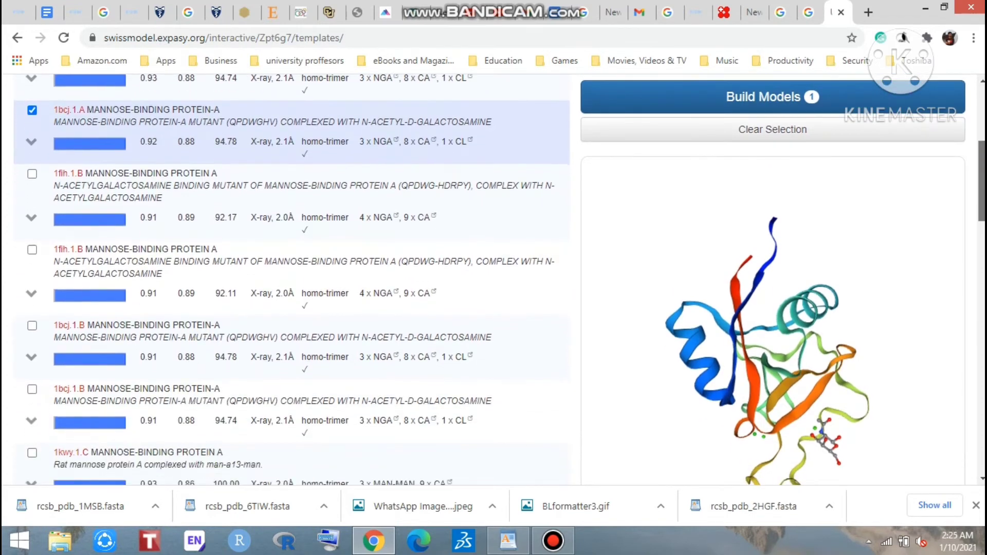
scroll(292, 278, down, 2)
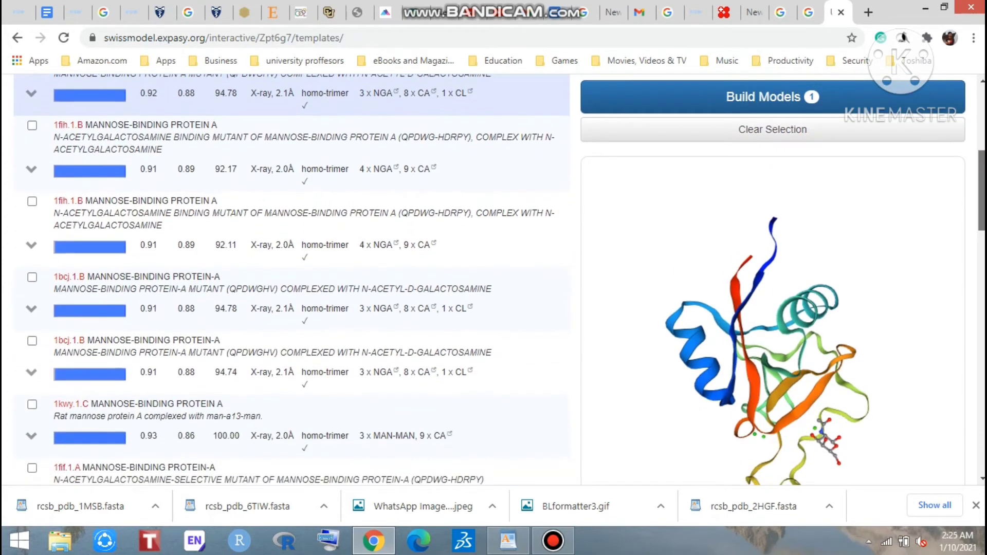
scroll(227, 214, down, 3)
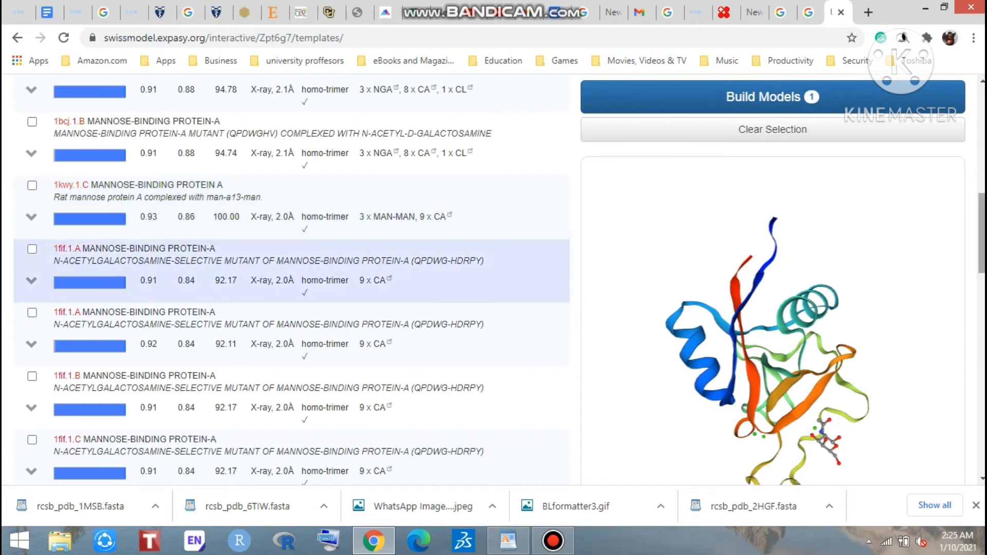
scroll(292, 280, down, 4)
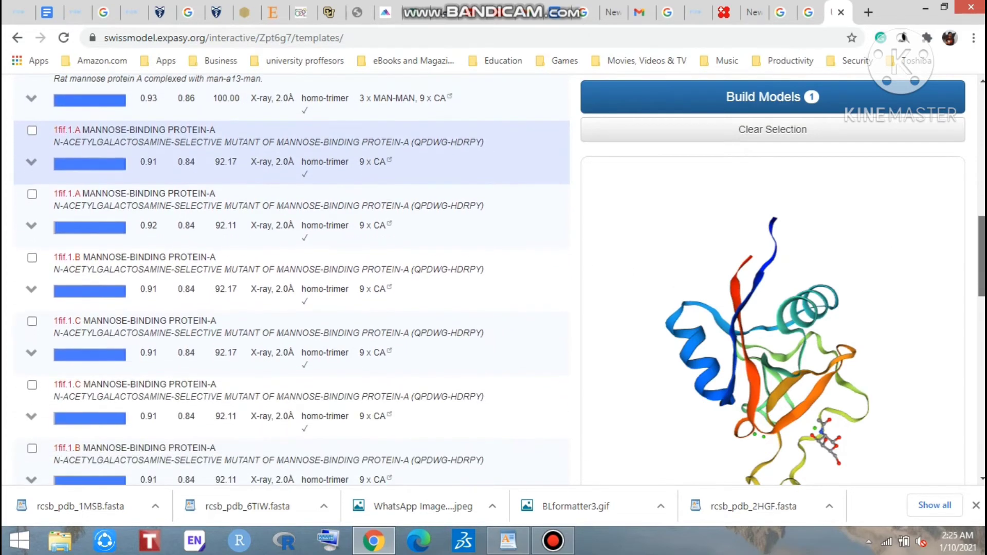
scroll(254, 374, down, 1)
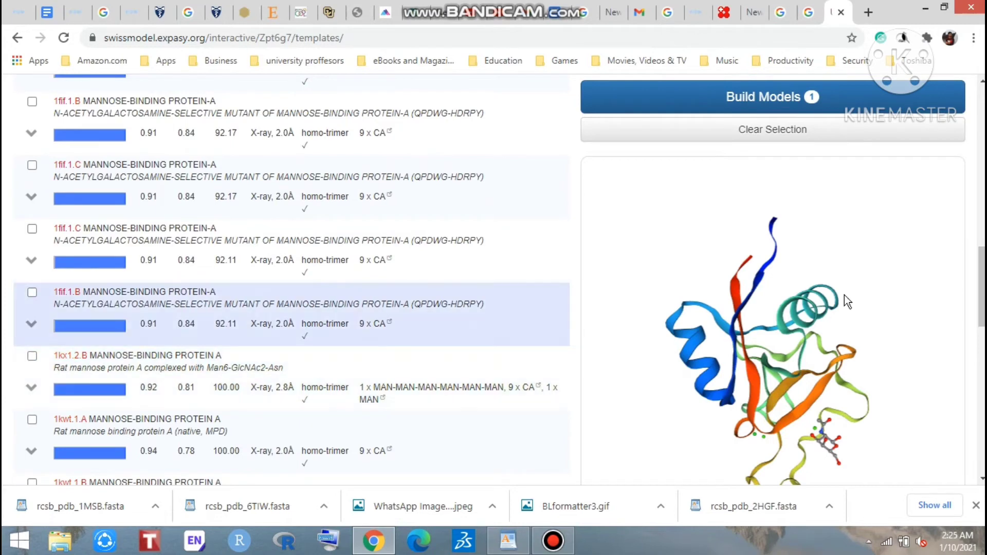
drag(977, 284, 980, 240)
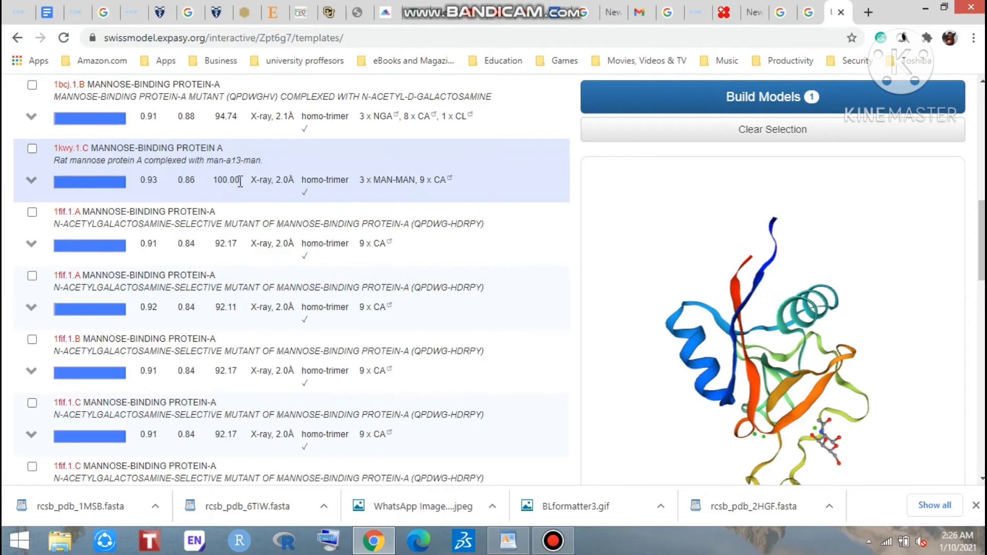
drag(981, 241, 981, 282)
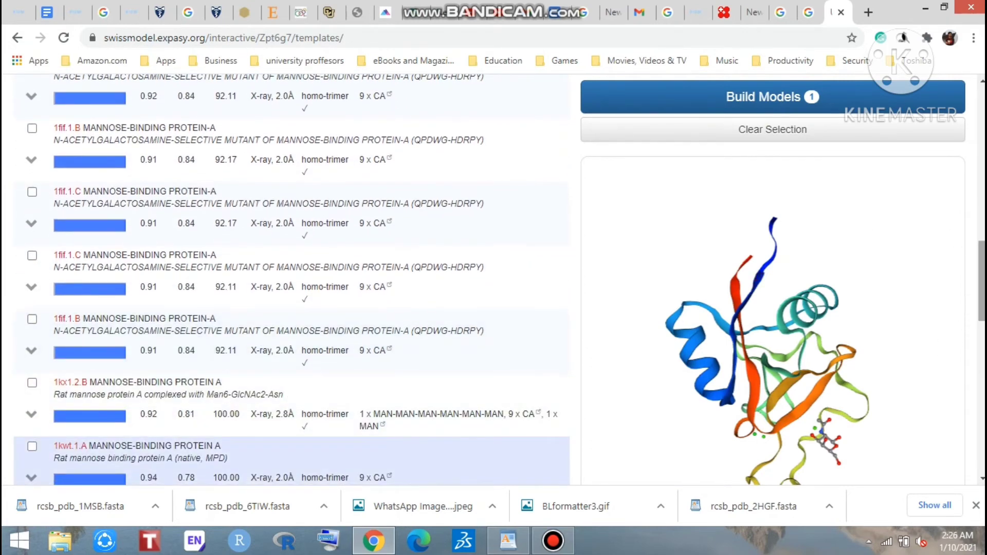
scroll(219, 419, down, 1)
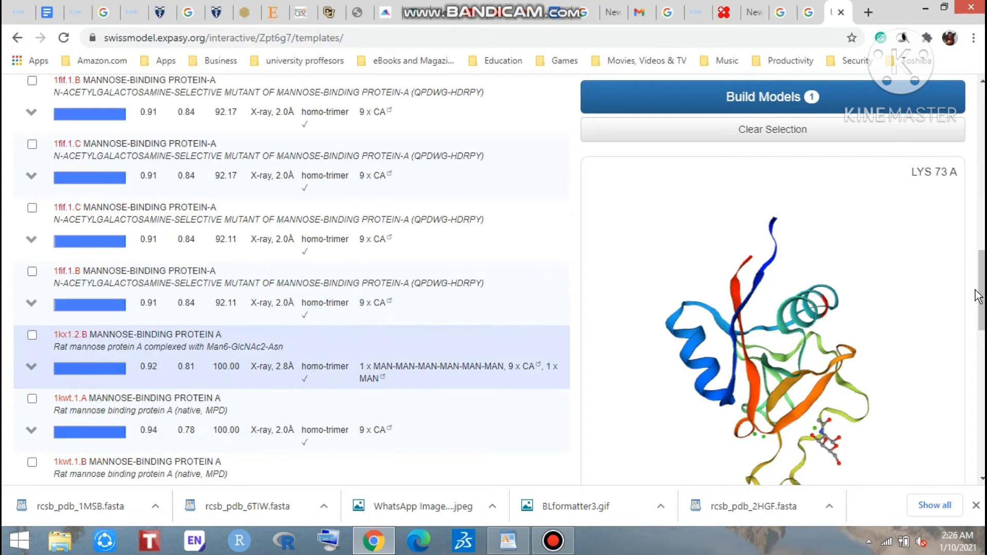
scroll(145, 355, up, 6)
scroll(285, 280, up, 5)
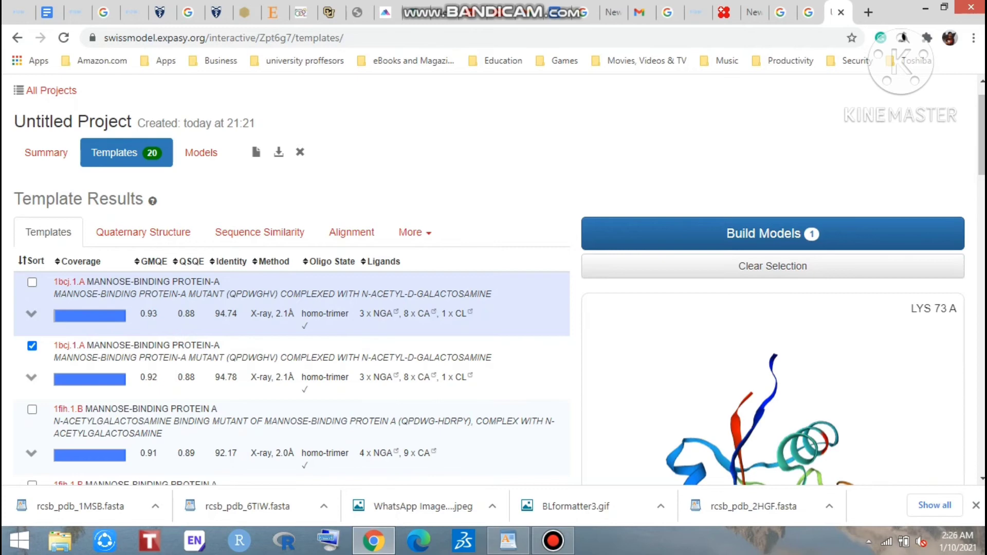
scroll(983, 167, down, 2)
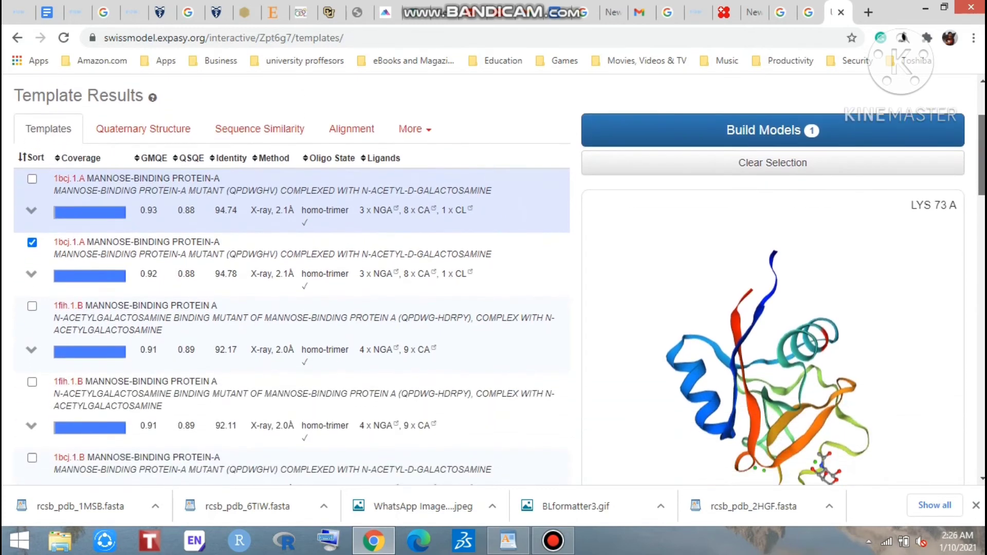
scroll(983, 169, down, 4)
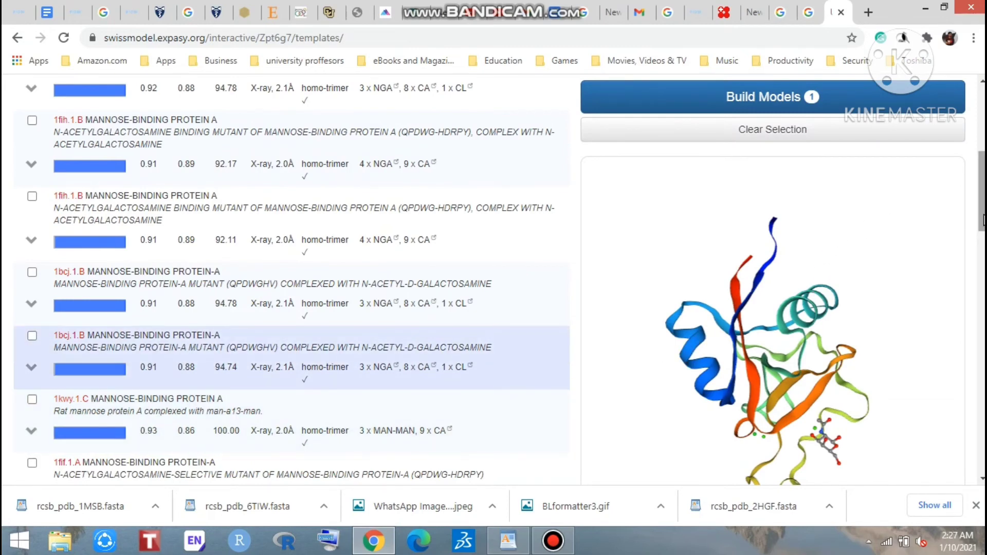
scroll(974, 251, down, 2)
scroll(975, 250, down, 1)
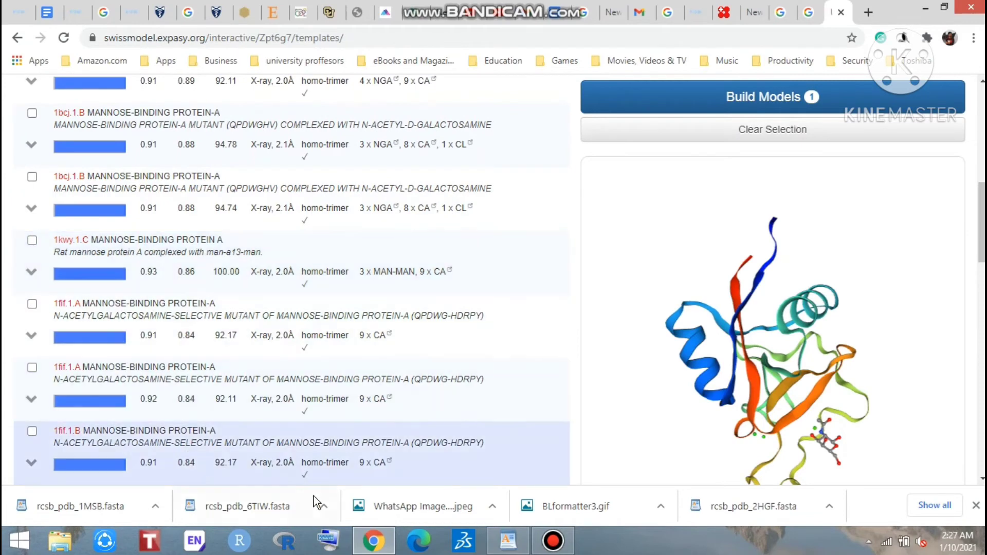
scroll(977, 237, down, 4)
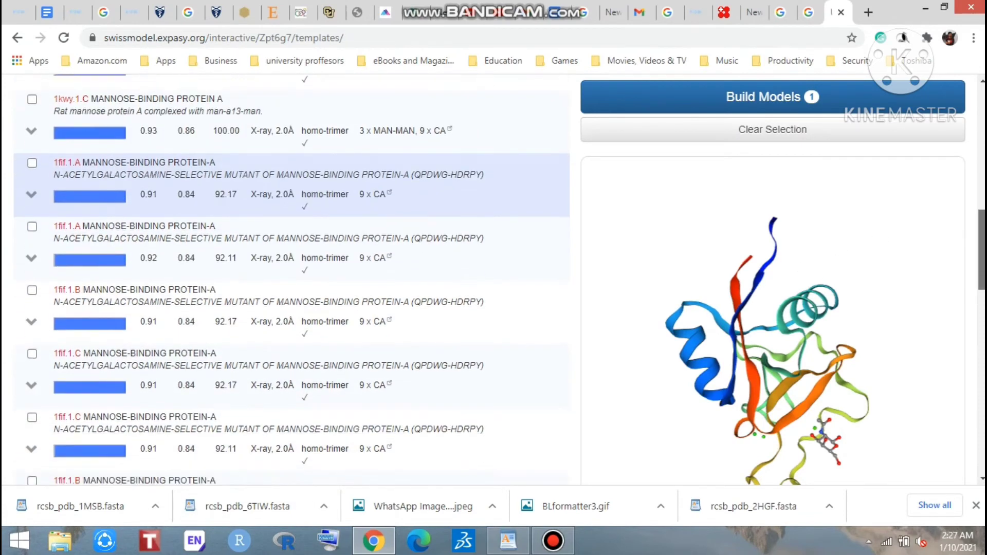
scroll(976, 237, down, 6)
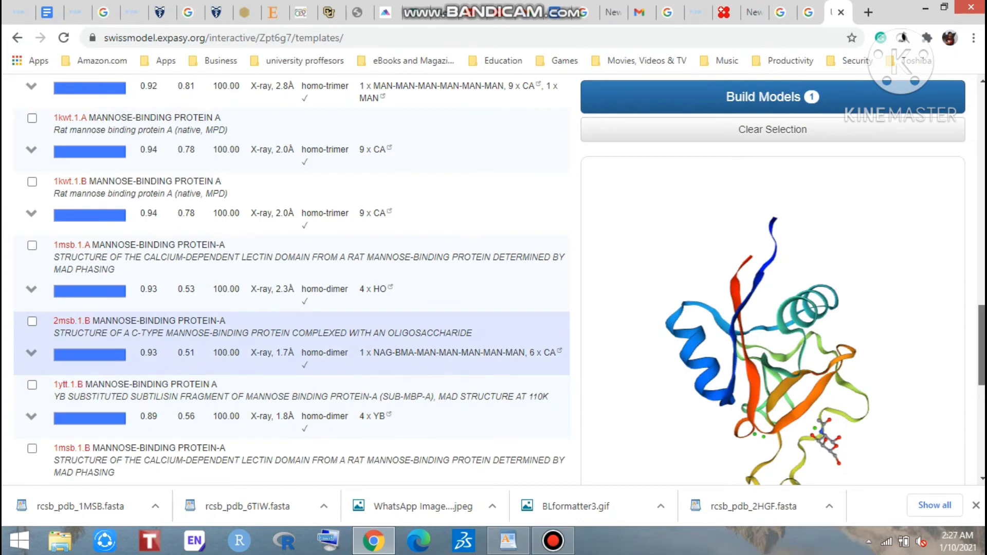
scroll(979, 334, up, 1)
drag(978, 335, 797, 238)
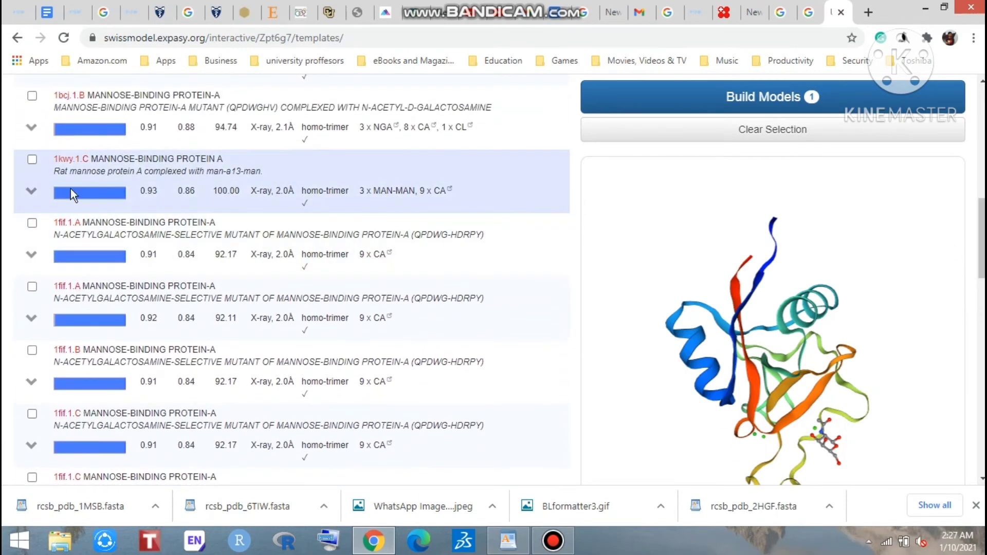
- Select template 1kwy.1.C in place of 1bcj.1.A and build Model 01 from it
click(32, 162)
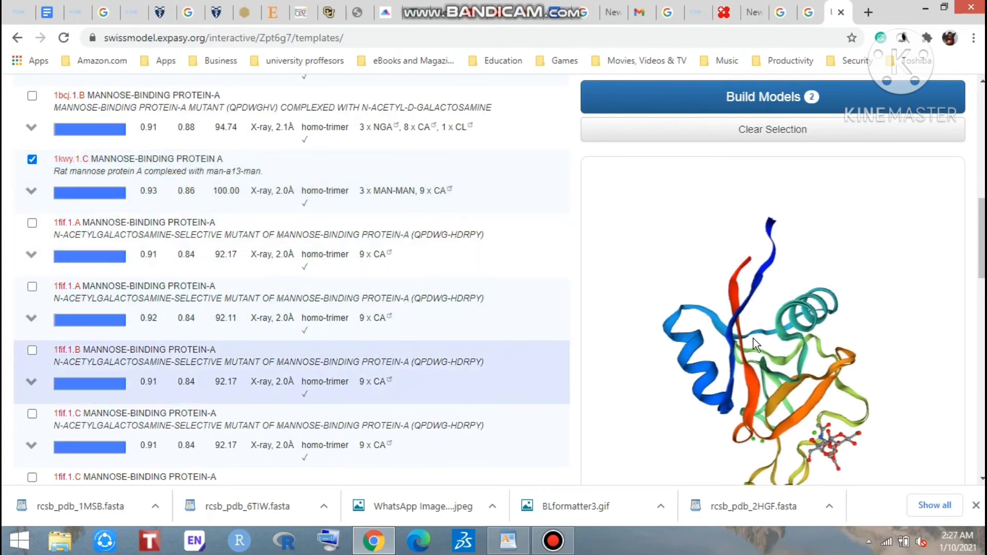
drag(769, 316, 745, 248)
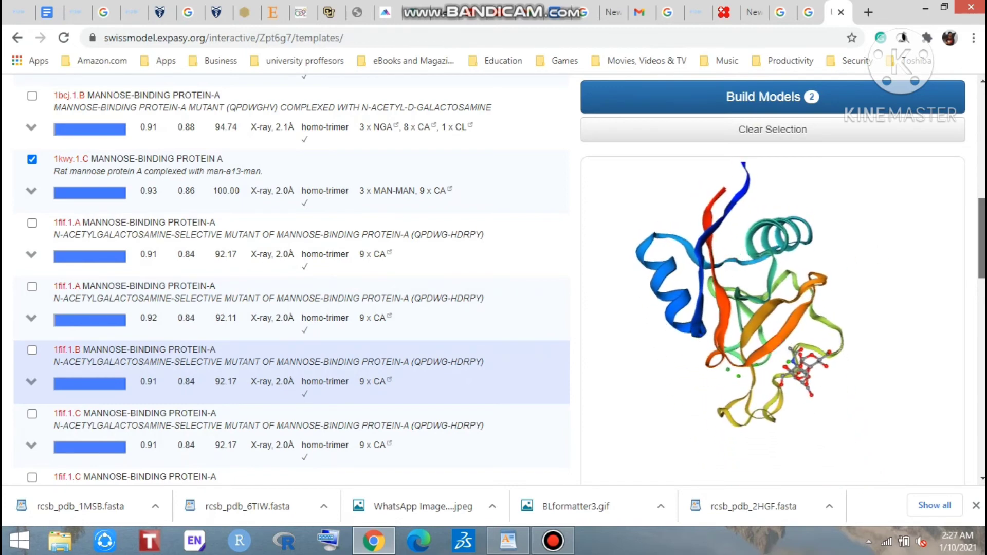
scroll(599, 280, up, 10)
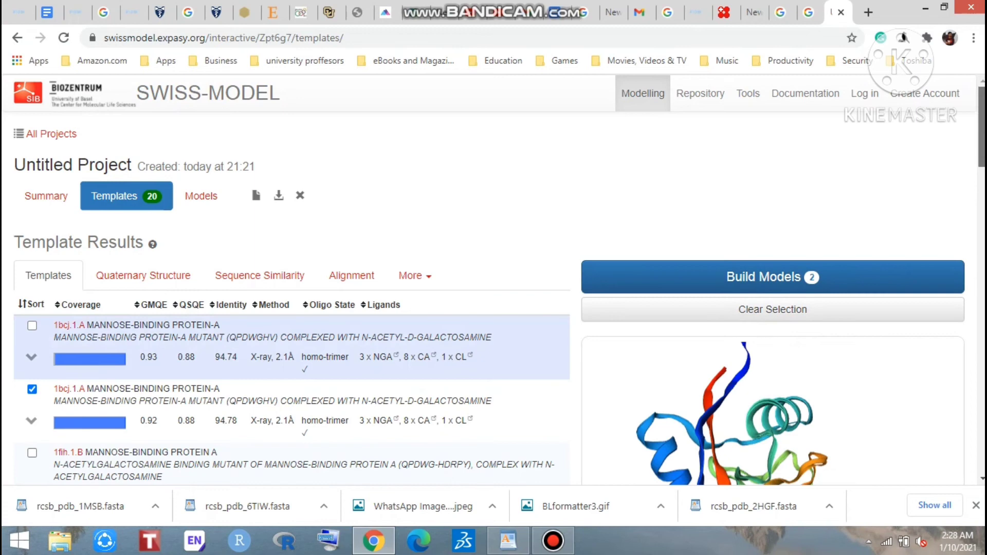
scroll(920, 176, down, 2)
click(32, 274)
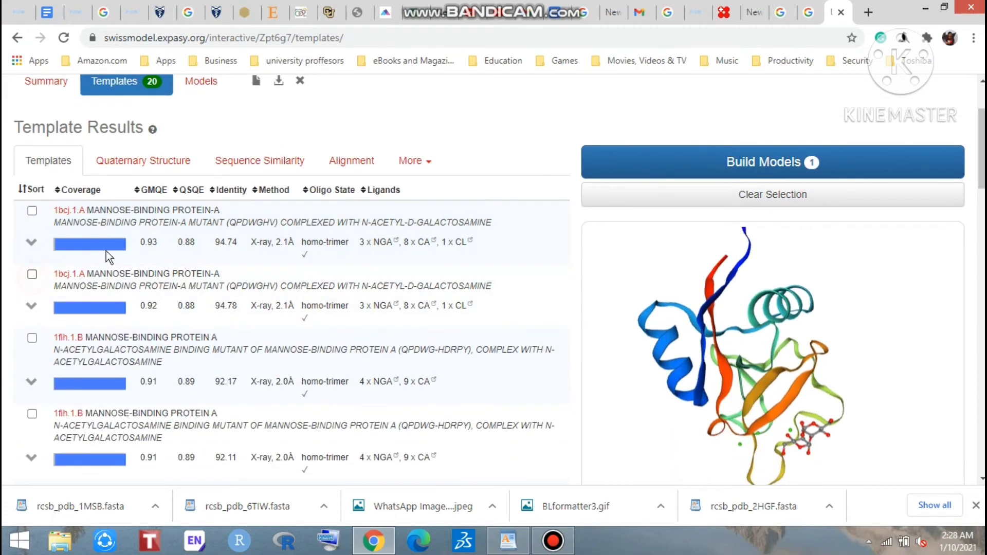
drag(978, 129, 978, 195)
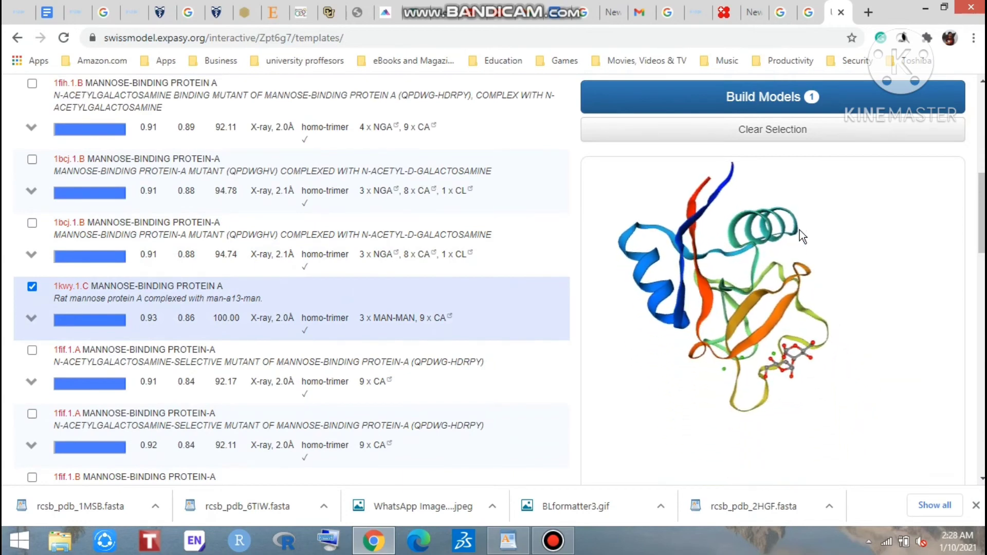
drag(982, 198, 982, 169)
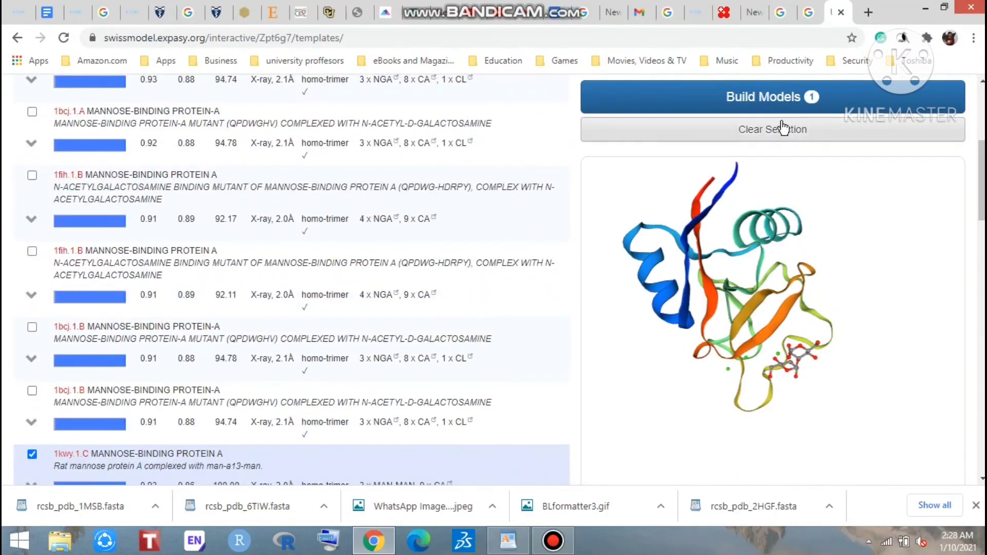
click(776, 97)
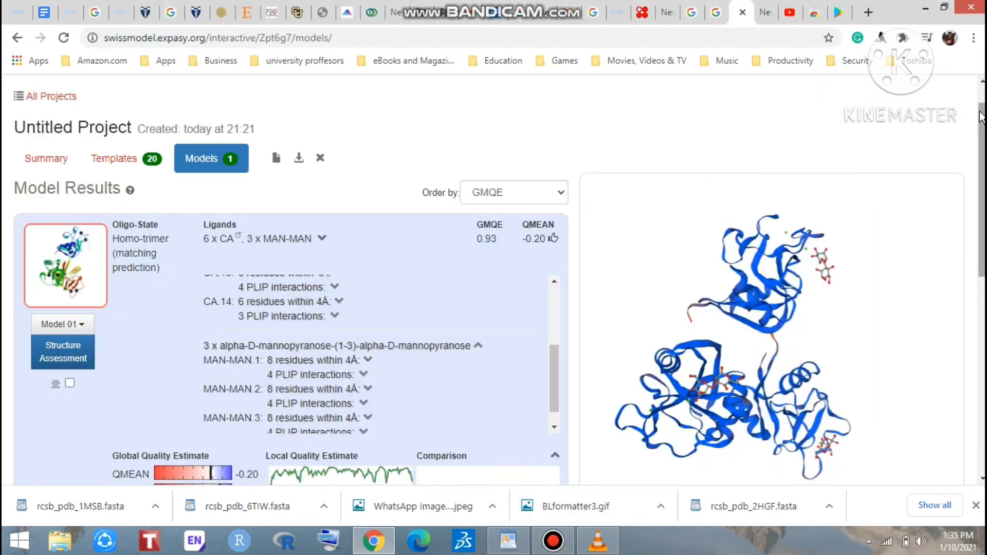
drag(981, 117, 983, 163)
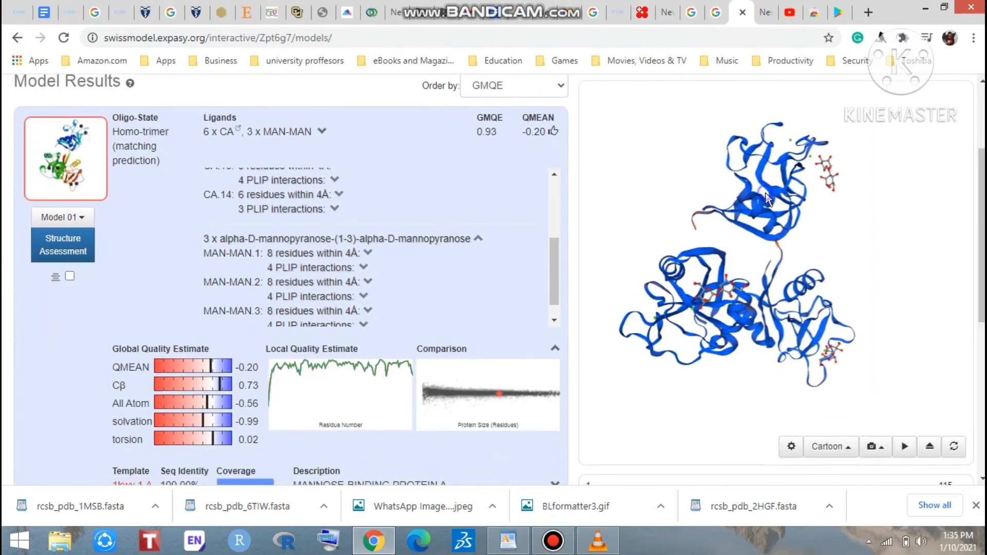
mouse_move(766, 198)
mouse_down()
mouse_move(775, 245)
mouse_move(775, 204)
mouse_up()
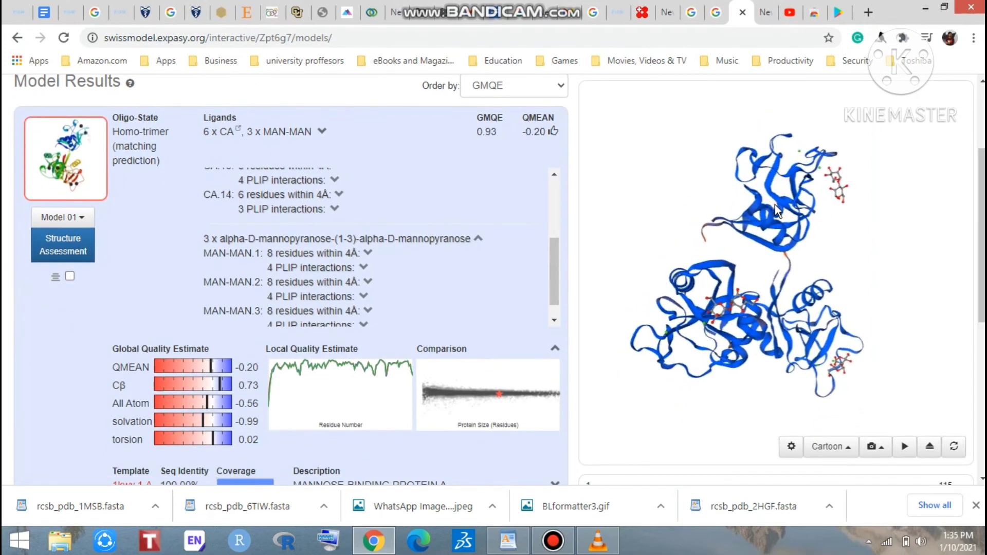
scroll(133, 282, up, 2)
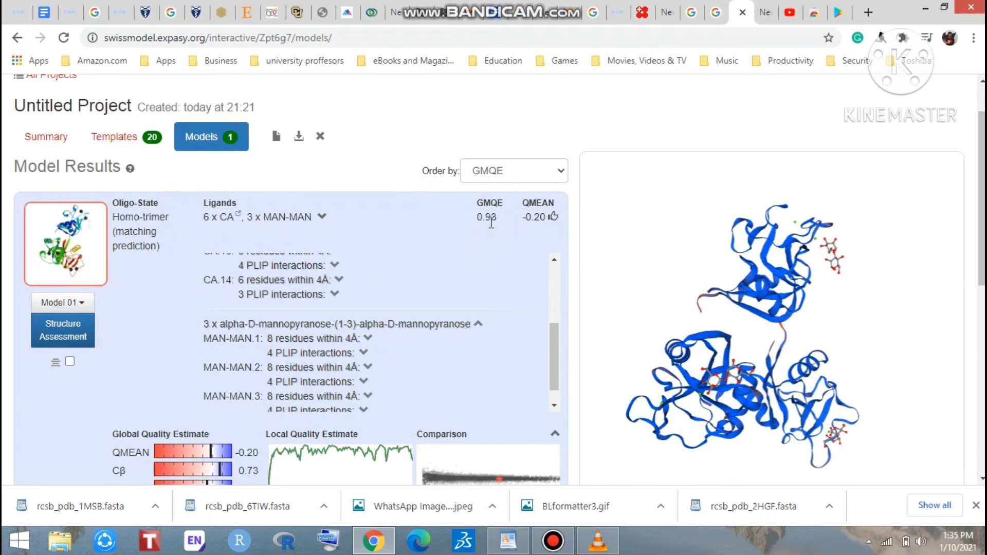
click(360, 324)
scroll(982, 206, down, 2)
scroll(543, 205, down, 2)
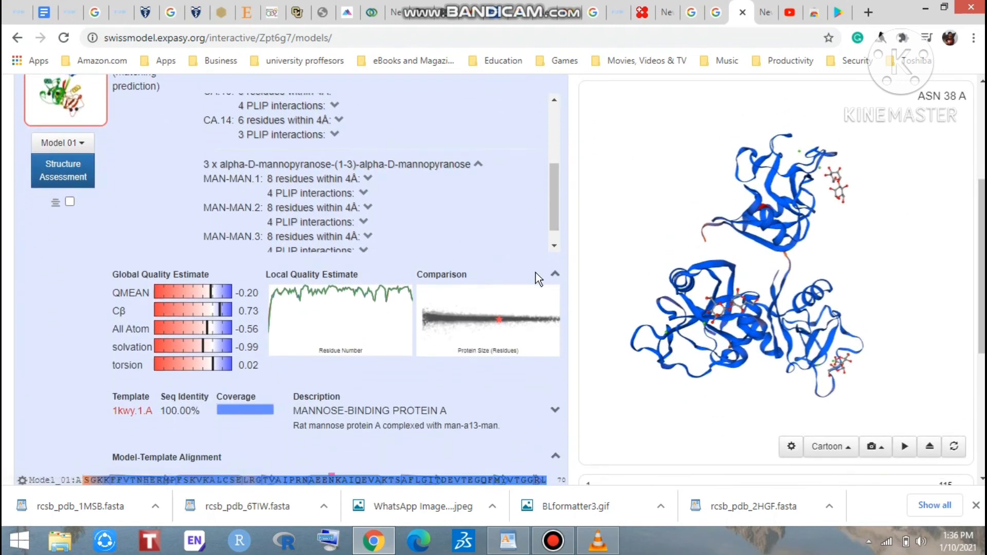
click(500, 320)
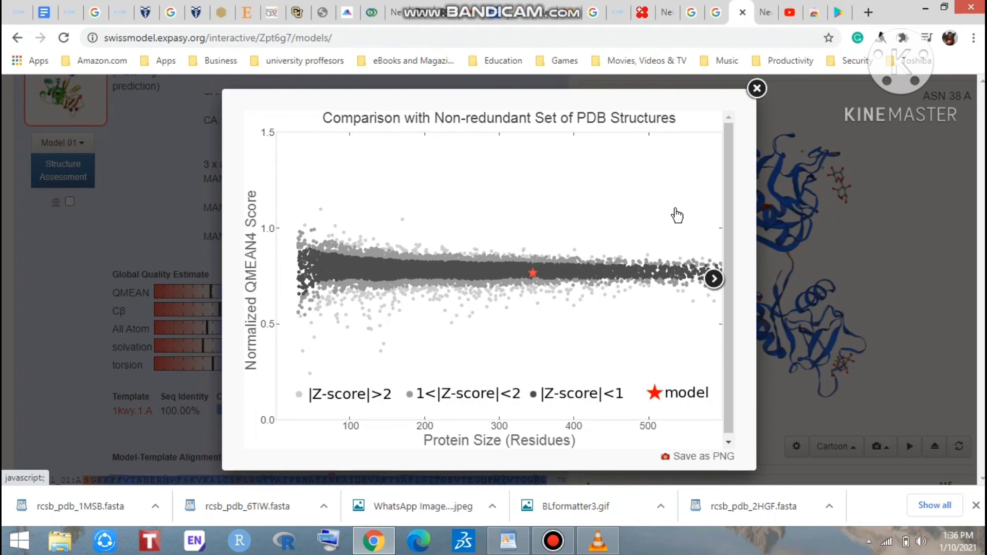
click(758, 89)
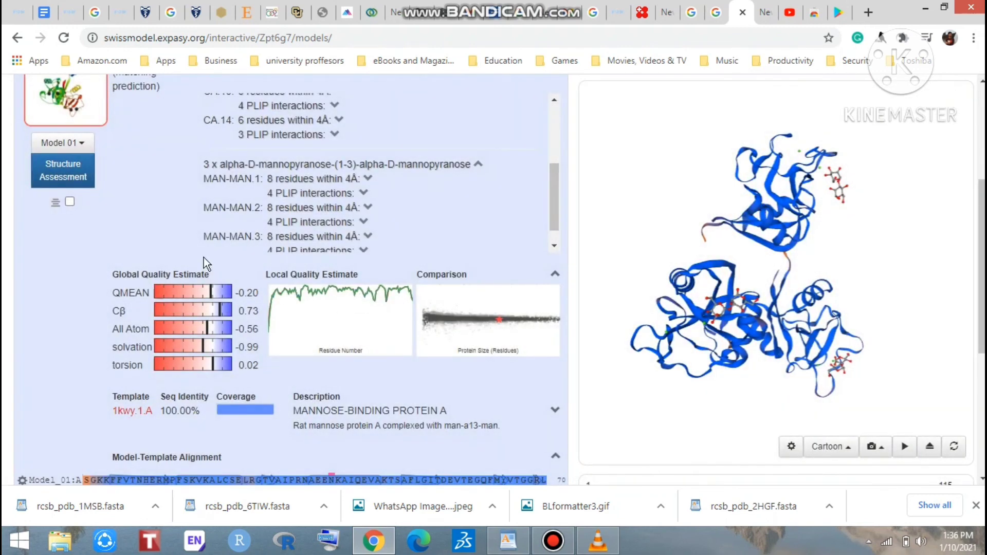
scroll(972, 232, up, 2)
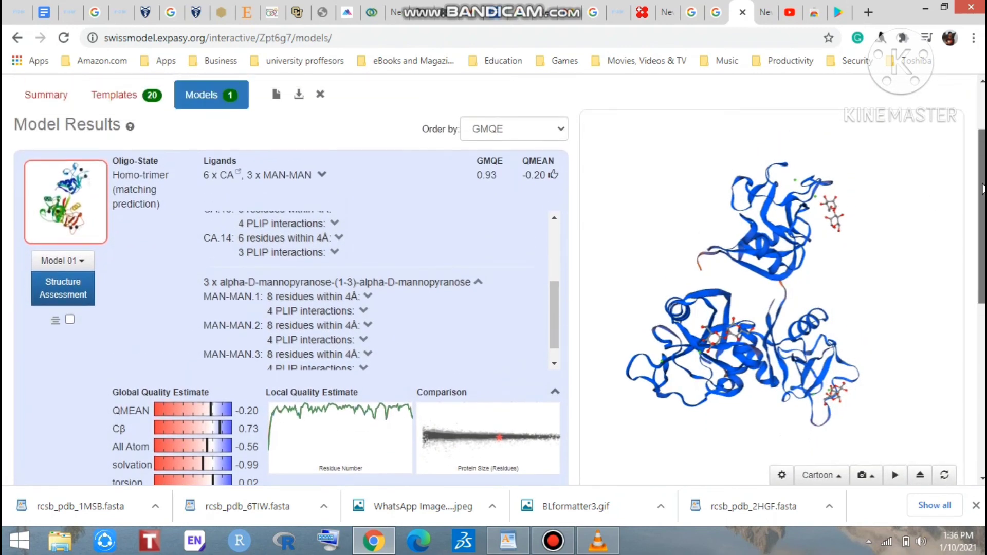
click(82, 262)
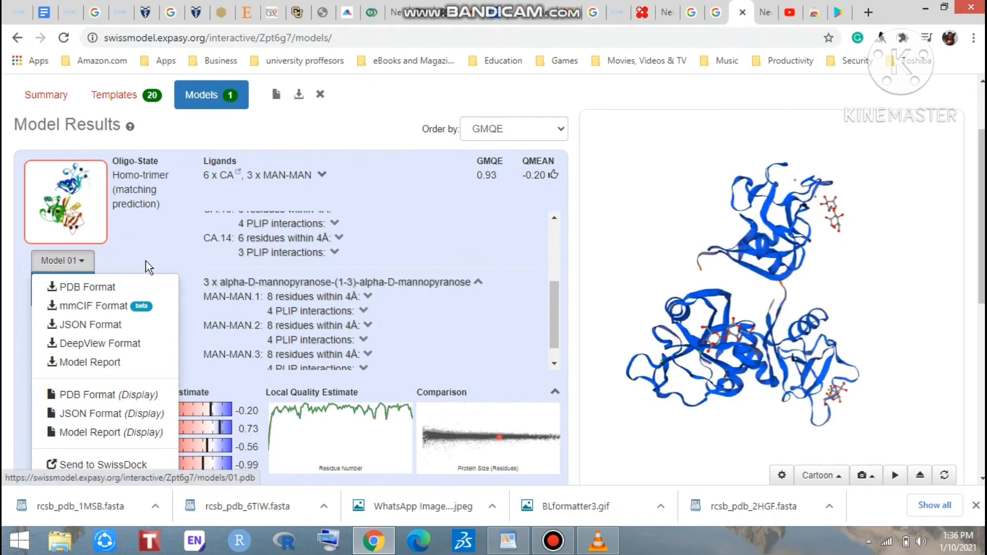
click(387, 233)
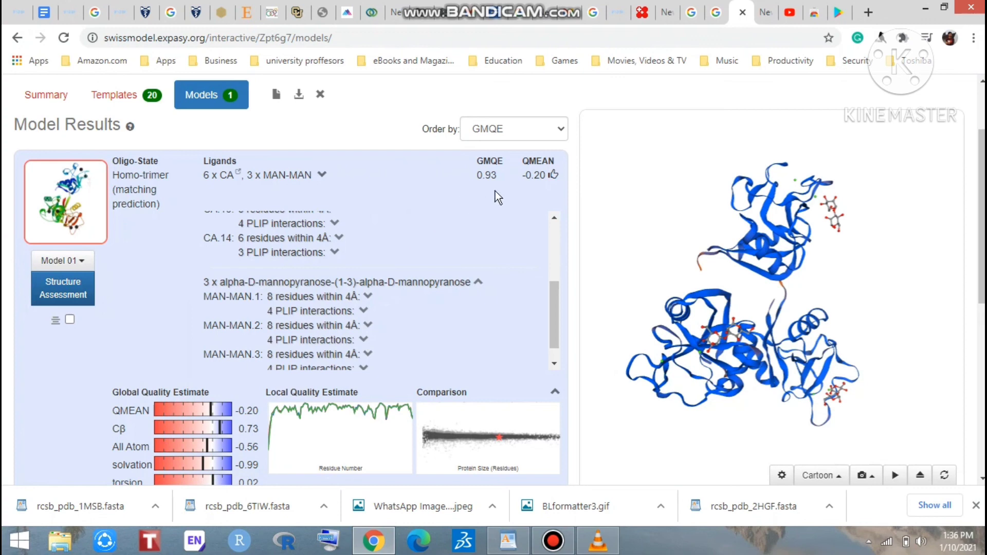